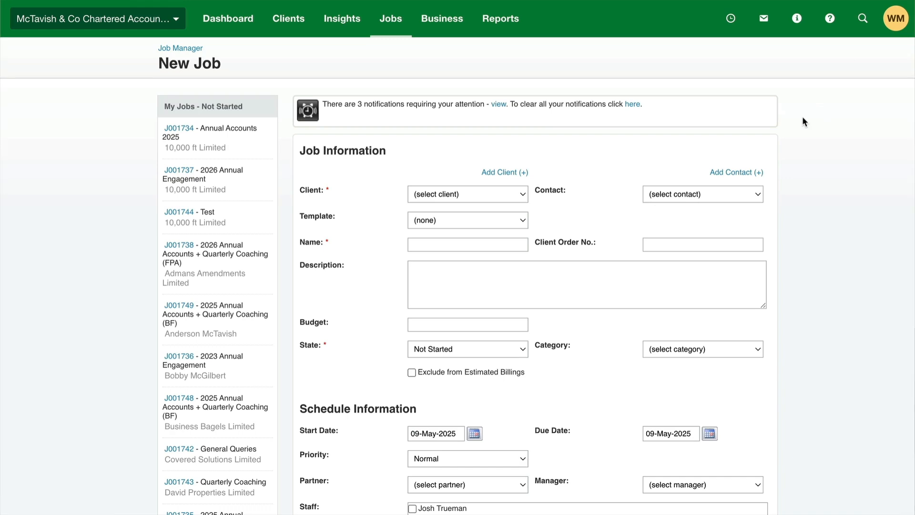
- Set the new job's client to McTavish & Co Chartered Accountants Limited and name the job Internal FY-26
{"action": "left_click", "coordinate": [476, 193]}
{"action": "type", "text": "mct"}
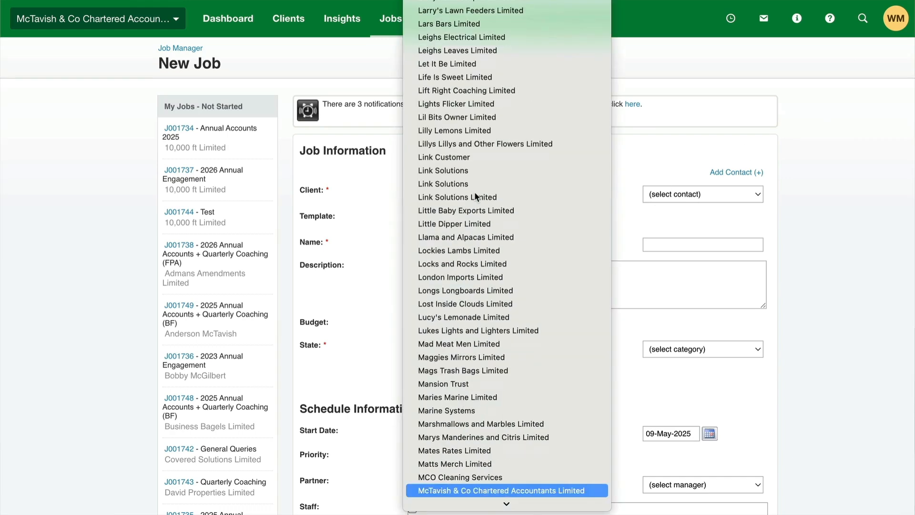
{"action": "key", "text": "Return"}
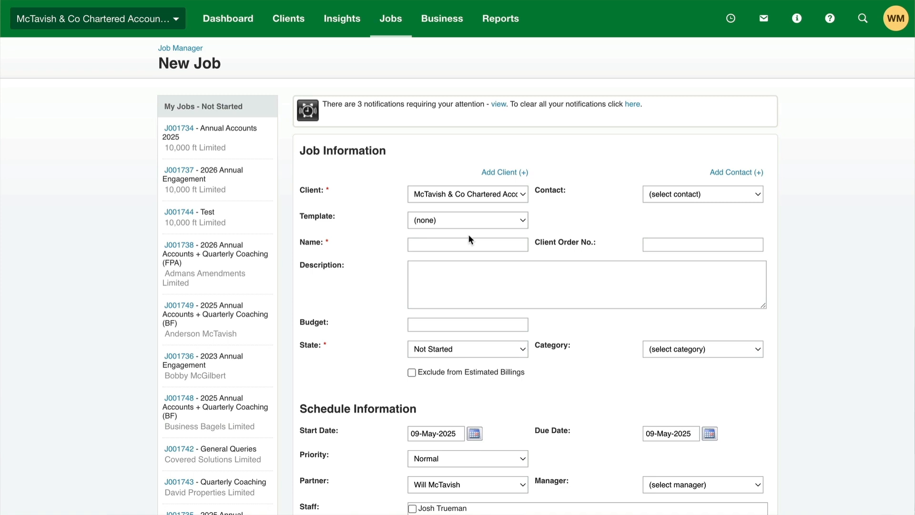
{"action": "left_click", "coordinate": [459, 244]}
{"action": "type", "text": "Internal FY-26"}
- Set both the job's state and its category to Internal
{"action": "left_click", "coordinate": [476, 348]}
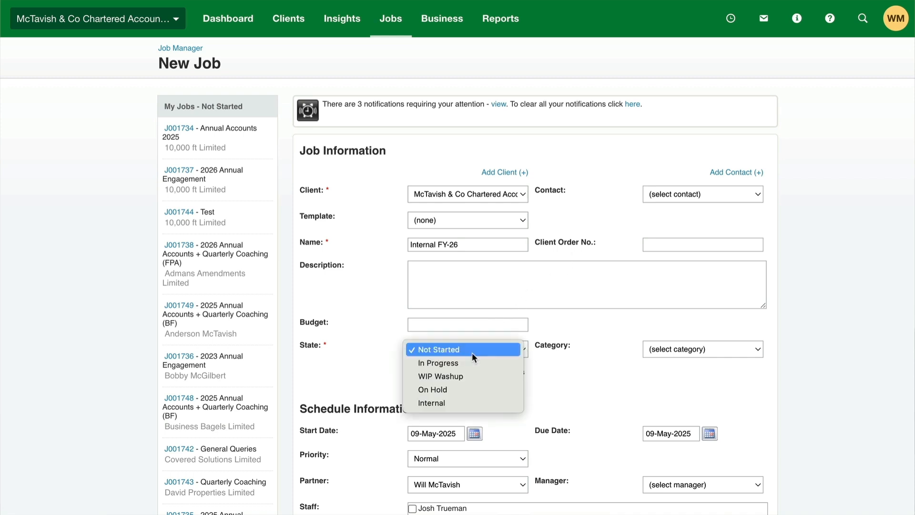
{"action": "left_click", "coordinate": [450, 403]}
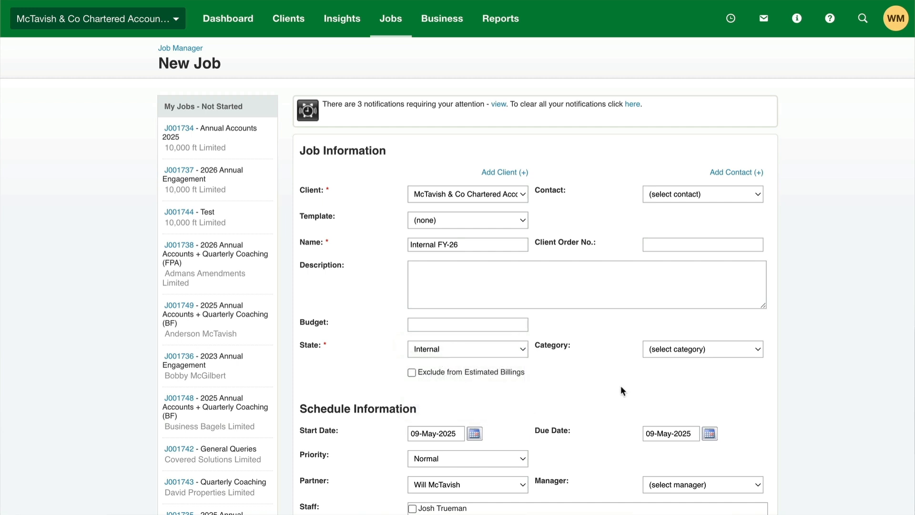
{"action": "left_click", "coordinate": [673, 350]}
{"action": "left_click", "coordinate": [664, 397]}
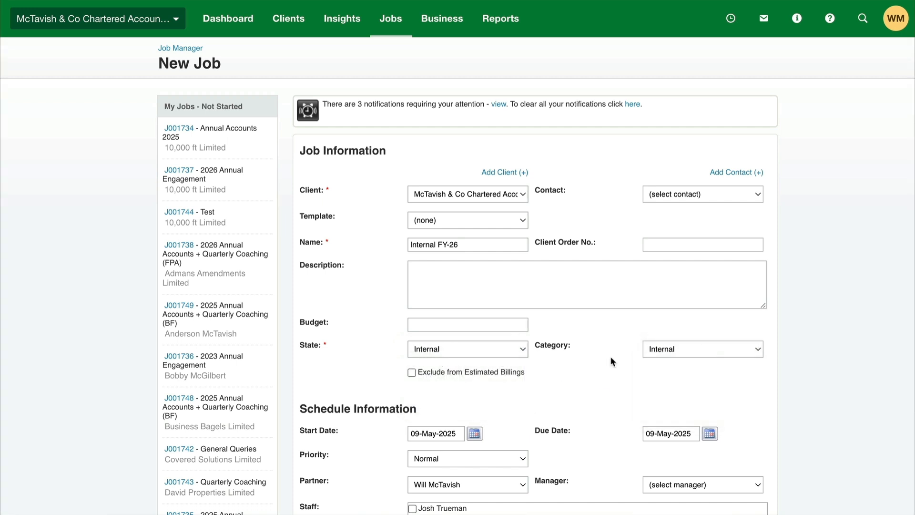
- Schedule the job from 01-Apr-2025 to 31-Mar-2026 and assign the first listed person as its manager
{"action": "left_click", "coordinate": [474, 435]}
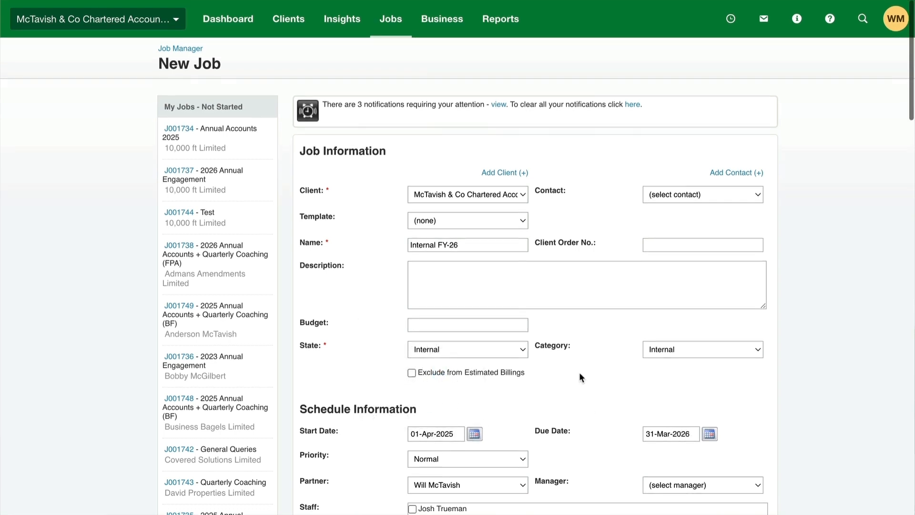
{"action": "scroll", "coordinate": [579, 372], "scroll_direction": "down", "scroll_amount": 3}
{"action": "left_click", "coordinate": [685, 408]}
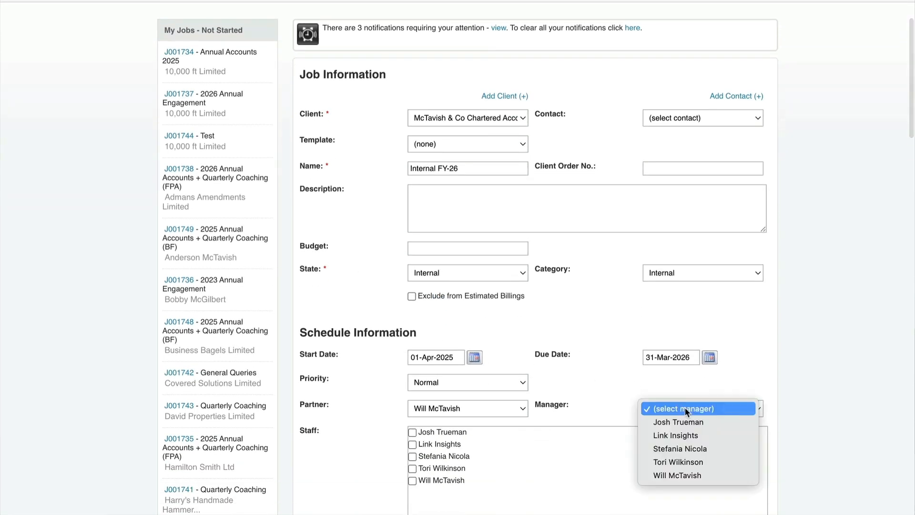
{"action": "left_click", "coordinate": [678, 422]}
- Assign all listed staff to the job and save it
{"action": "scroll", "coordinate": [580, 397], "scroll_direction": "down", "scroll_amount": 5}
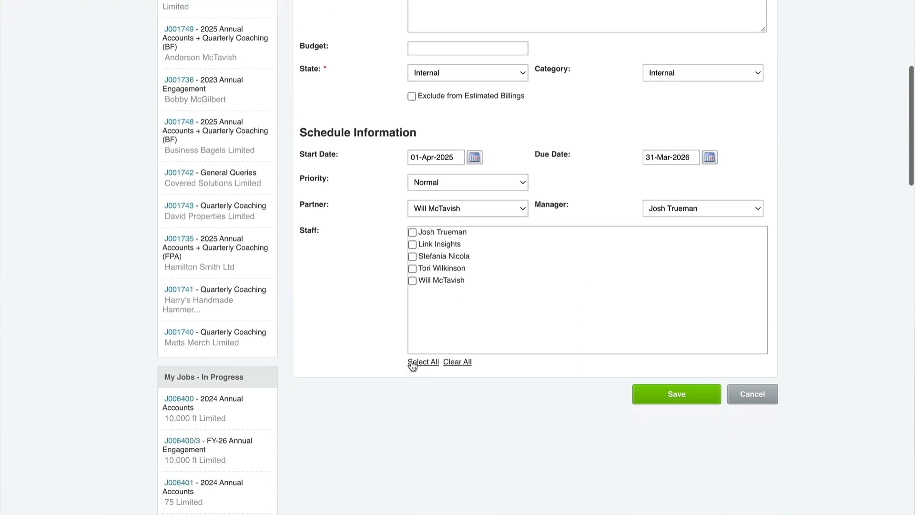
{"action": "left_click", "coordinate": [422, 362]}
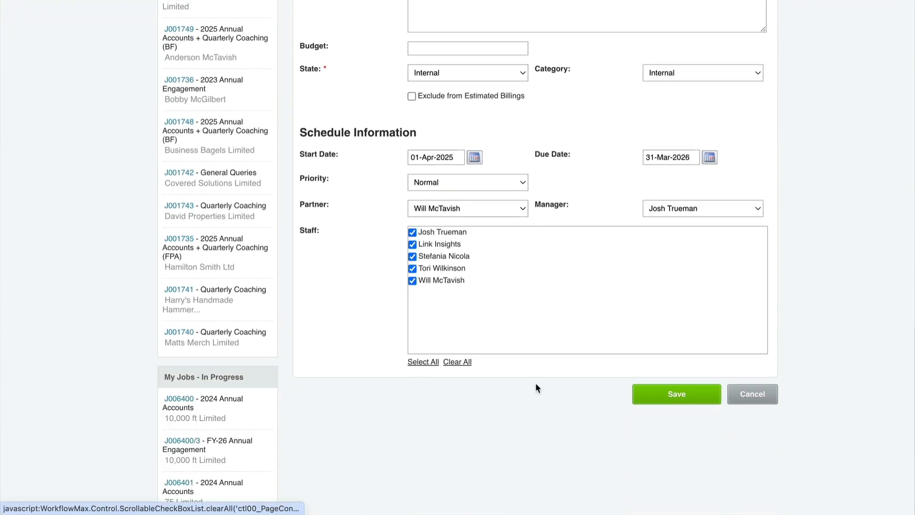
{"action": "left_click", "coordinate": [678, 400]}
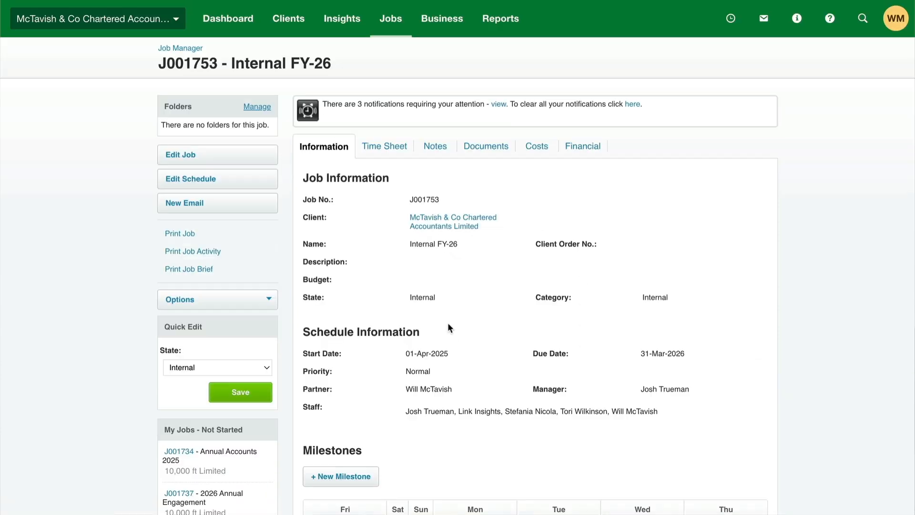
- Start a new task on the Internal FY-26 job and choose Admin as its task type
{"action": "scroll", "coordinate": [639, 189], "scroll_direction": "down", "scroll_amount": 10}
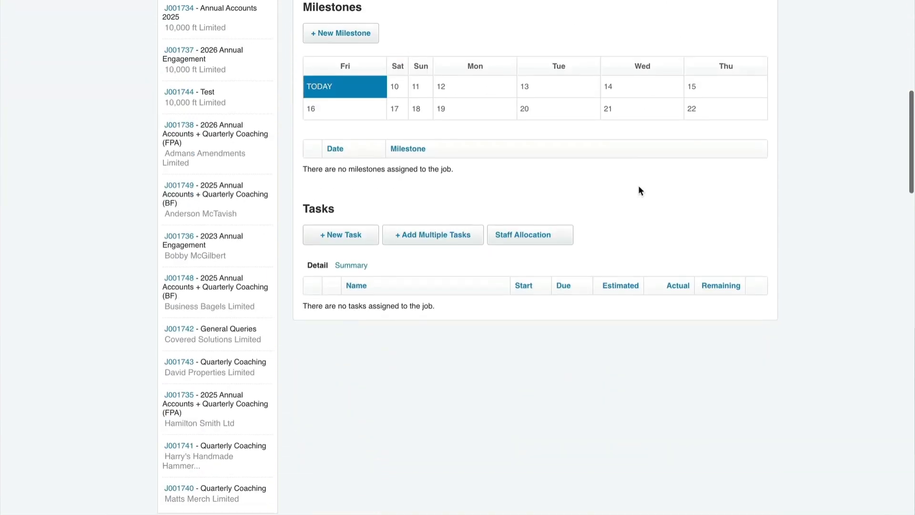
{"action": "left_click", "coordinate": [354, 243]}
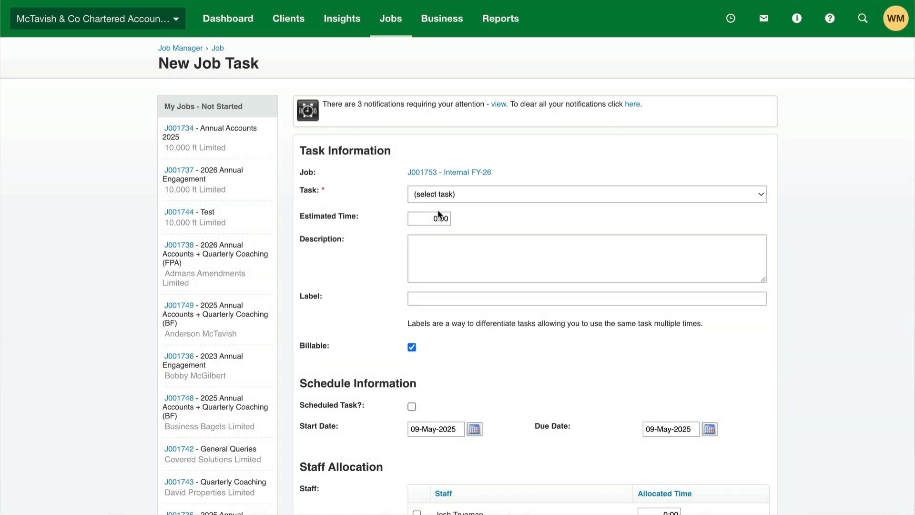
{"action": "left_click", "coordinate": [456, 192]}
{"action": "type", "text": "admin"}
{"action": "key", "text": "Return"}
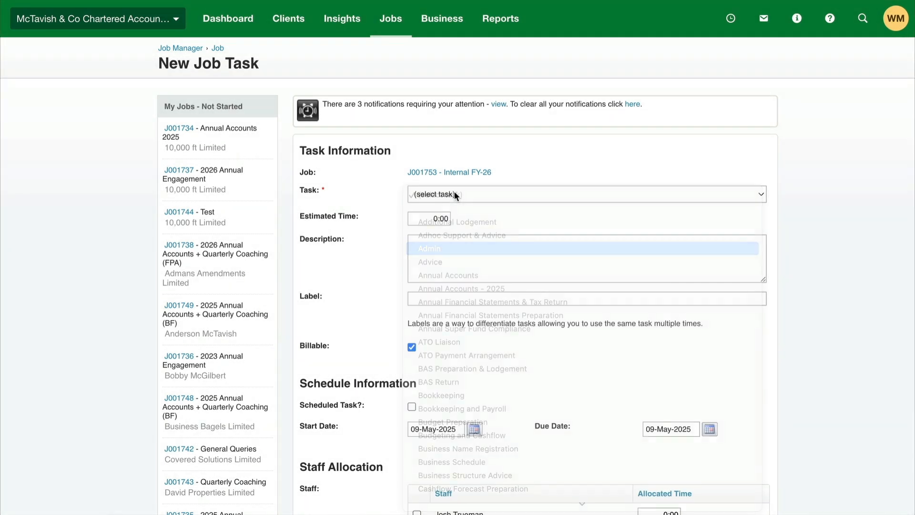
- Label the Admin task General, make it non-billable and save it
{"action": "left_click", "coordinate": [419, 300]}
{"action": "type", "text": "G"}
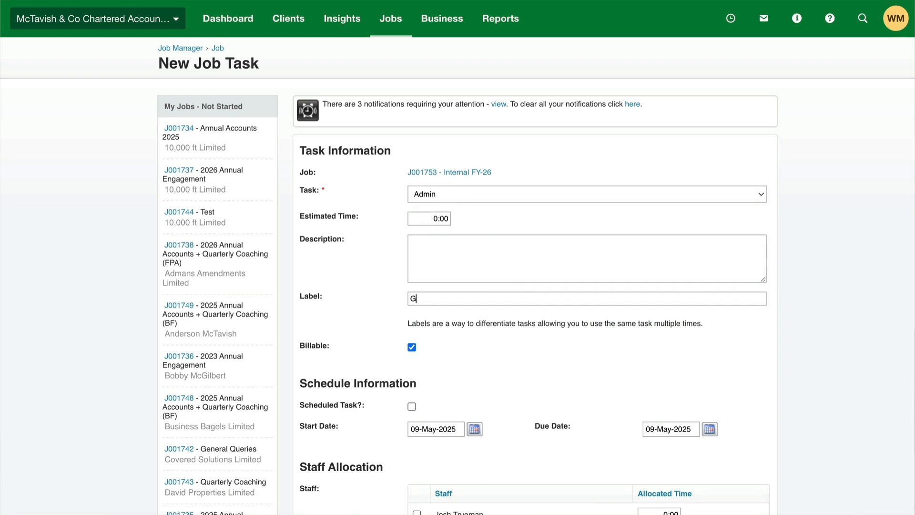
{"action": "type", "text": "eneral"}
{"action": "scroll", "coordinate": [519, 359], "scroll_direction": "down", "scroll_amount": 1}
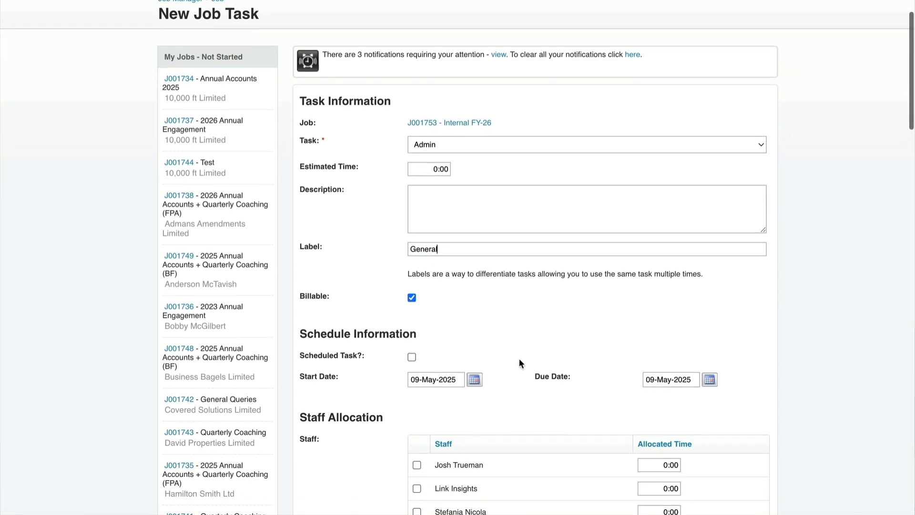
{"action": "left_click", "coordinate": [411, 299]}
{"action": "scroll", "coordinate": [640, 358], "scroll_direction": "down", "scroll_amount": 5}
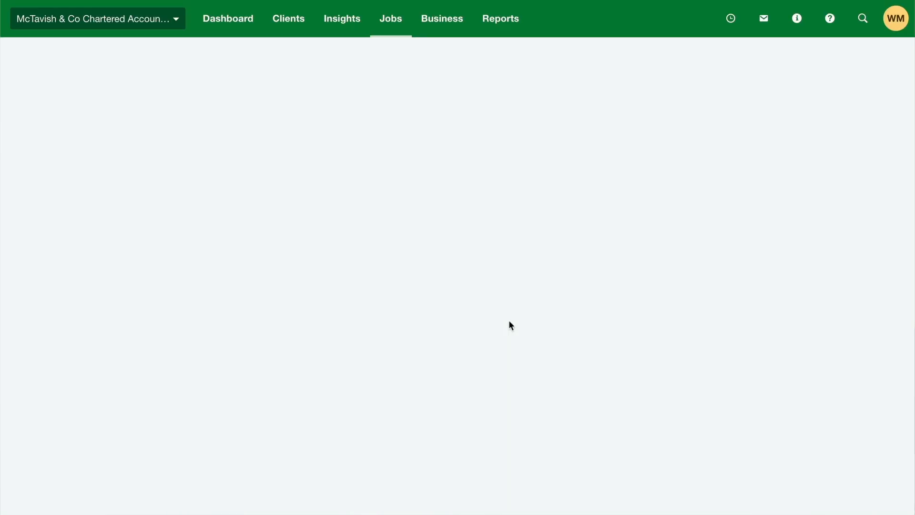
- Save the Internal FY-26 job as a job template, replacing the year 26 in its name with XX
{"action": "scroll", "coordinate": [447, 322], "scroll_direction": "down", "scroll_amount": 10}
{"action": "scroll", "coordinate": [448, 327], "scroll_direction": "down", "scroll_amount": 1}
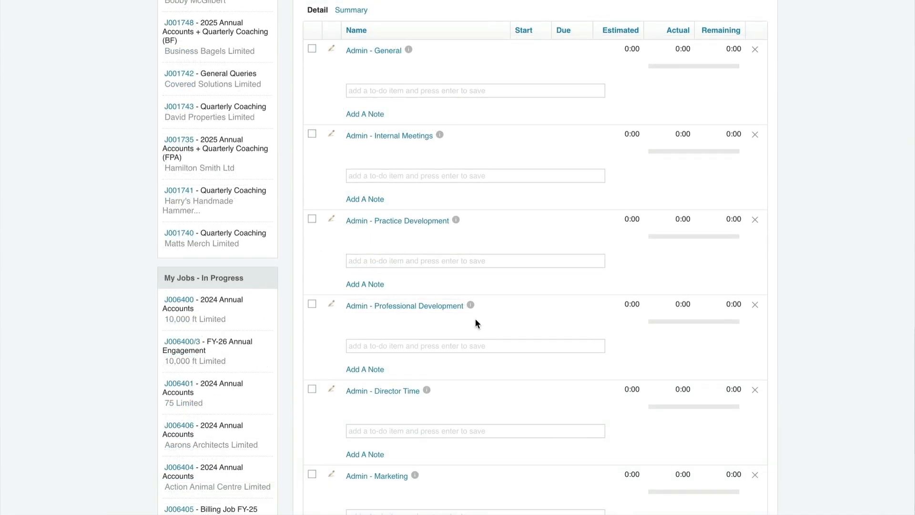
{"action": "scroll", "coordinate": [477, 318], "scroll_direction": "down", "scroll_amount": 1}
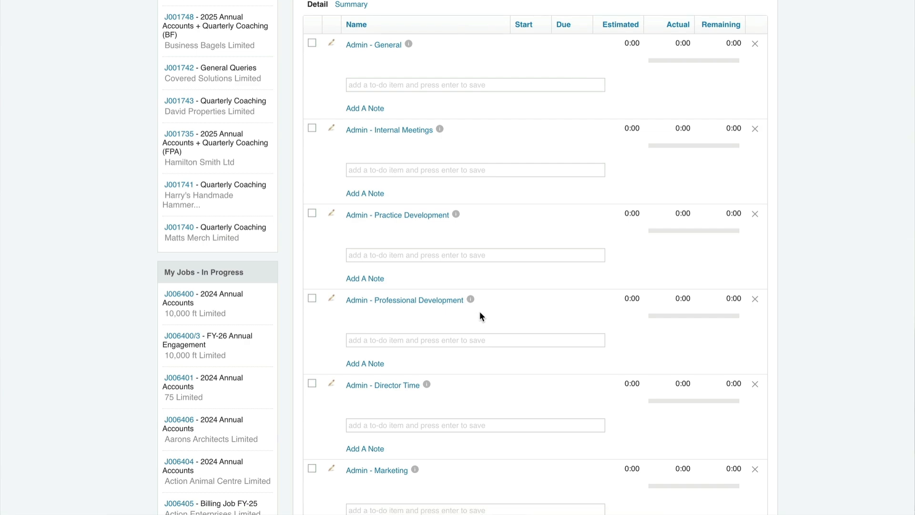
{"action": "scroll", "coordinate": [480, 315], "scroll_direction": "up", "scroll_amount": 15}
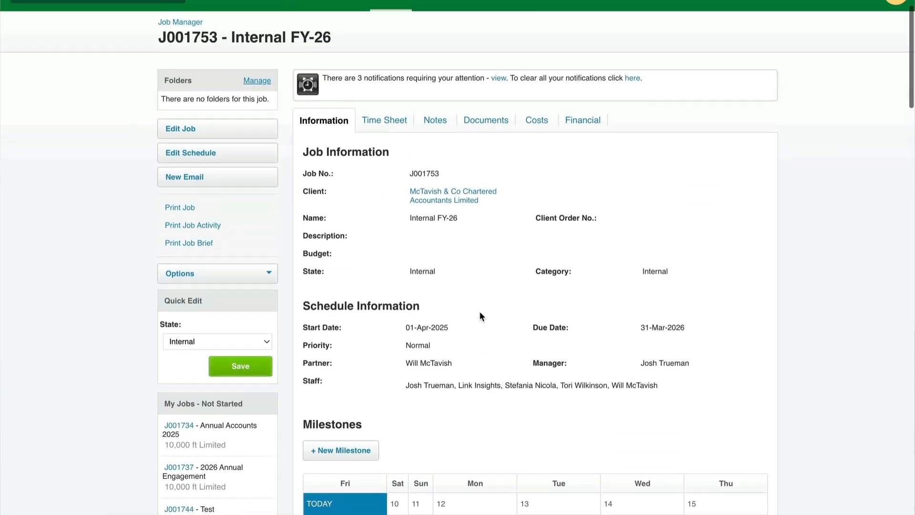
{"action": "scroll", "coordinate": [480, 316], "scroll_direction": "up", "scroll_amount": 1}
{"action": "left_click", "coordinate": [268, 292]}
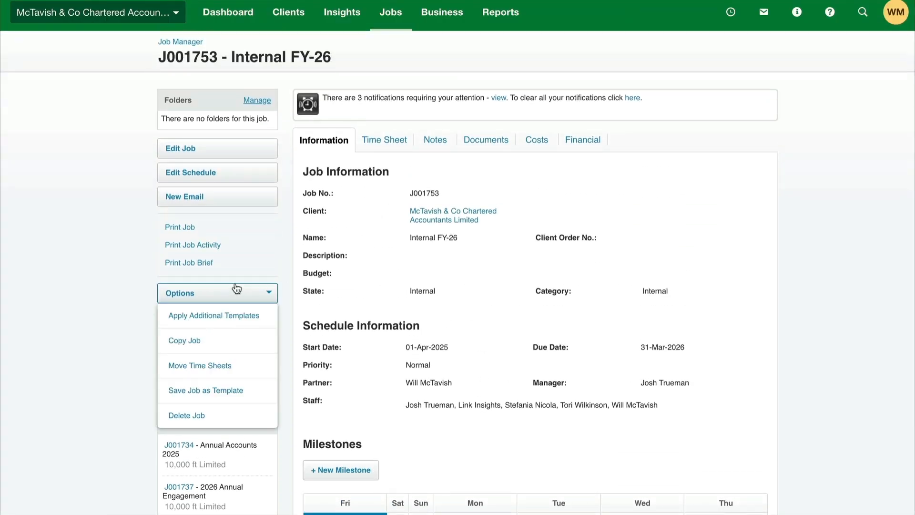
{"action": "left_click", "coordinate": [206, 390]}
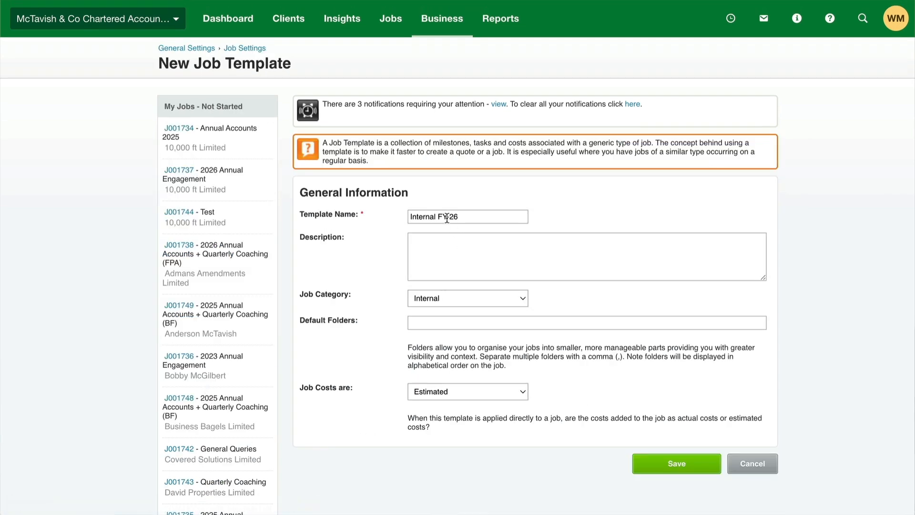
{"action": "left_click_drag", "start_coordinate": [448, 217], "coordinate": [472, 217]}
{"action": "type", "text": "XX"}
{"action": "left_click", "coordinate": [674, 464]}
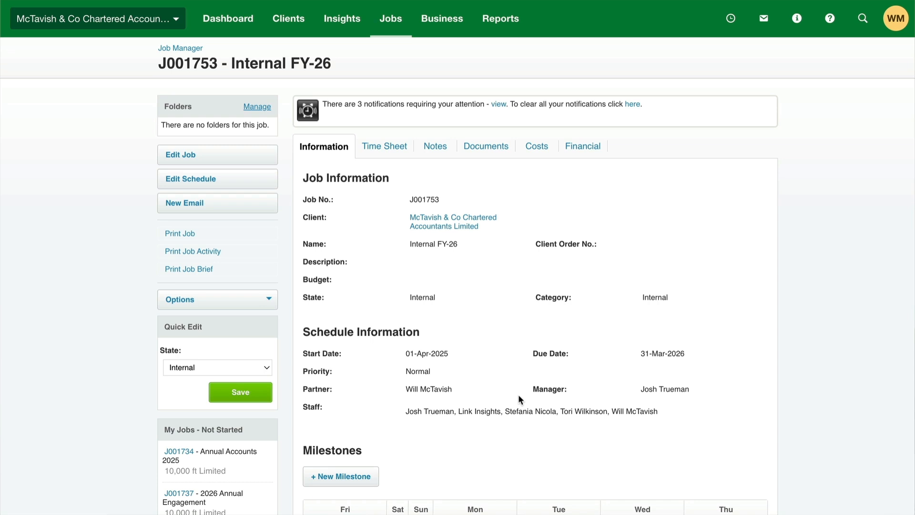
- Open the existing ADMIN Business Administration job and start moving its time sheets
{"action": "mouse_move", "coordinate": [392, 31]}
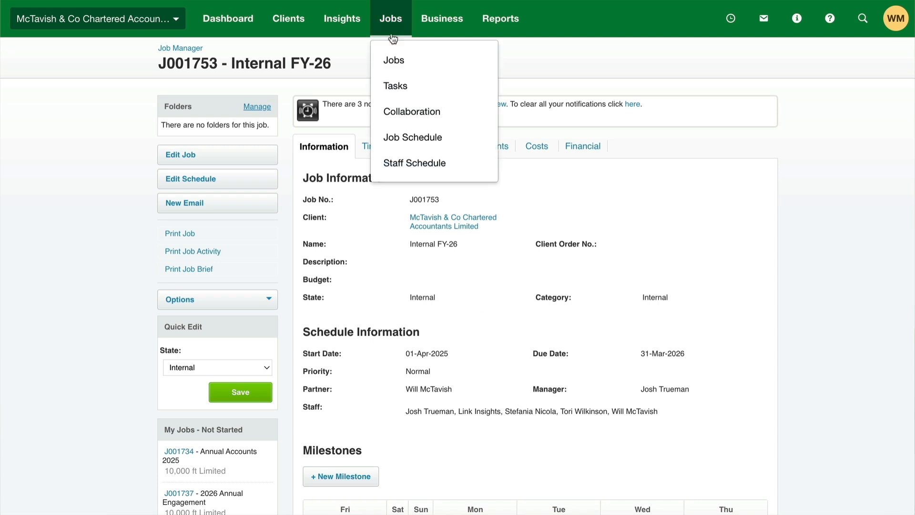
{"action": "left_click", "coordinate": [396, 63]}
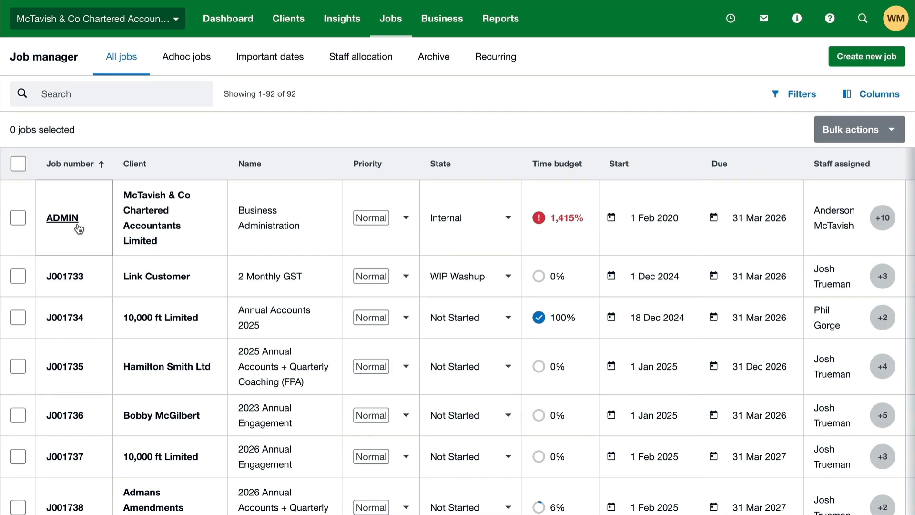
{"action": "left_click", "coordinate": [74, 225]}
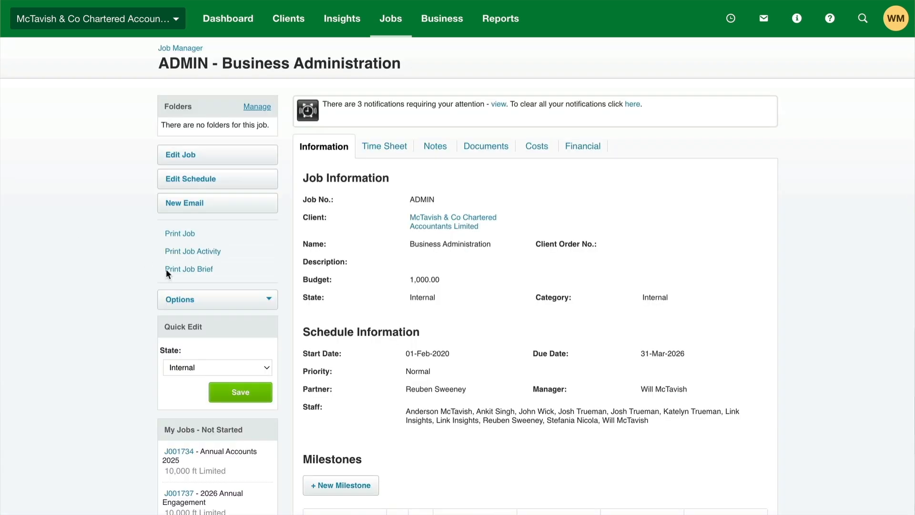
{"action": "left_click", "coordinate": [219, 301]}
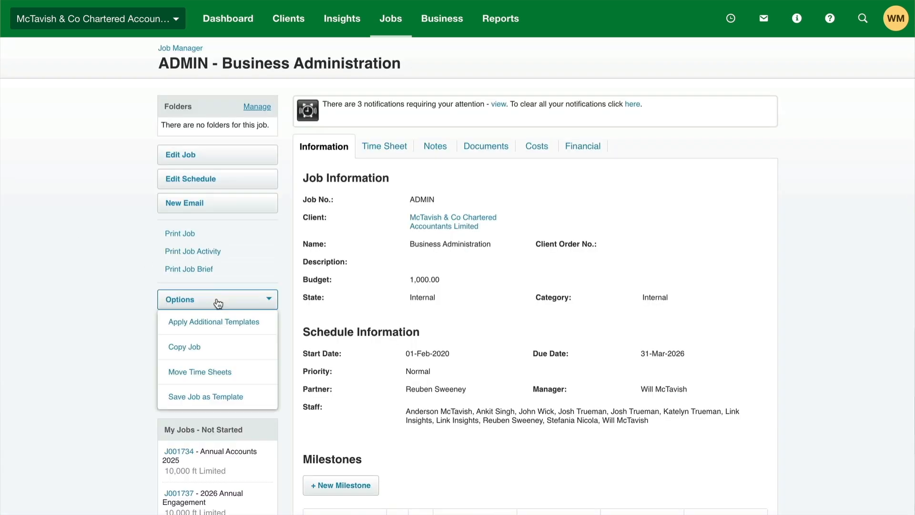
{"action": "left_click", "coordinate": [217, 375]}
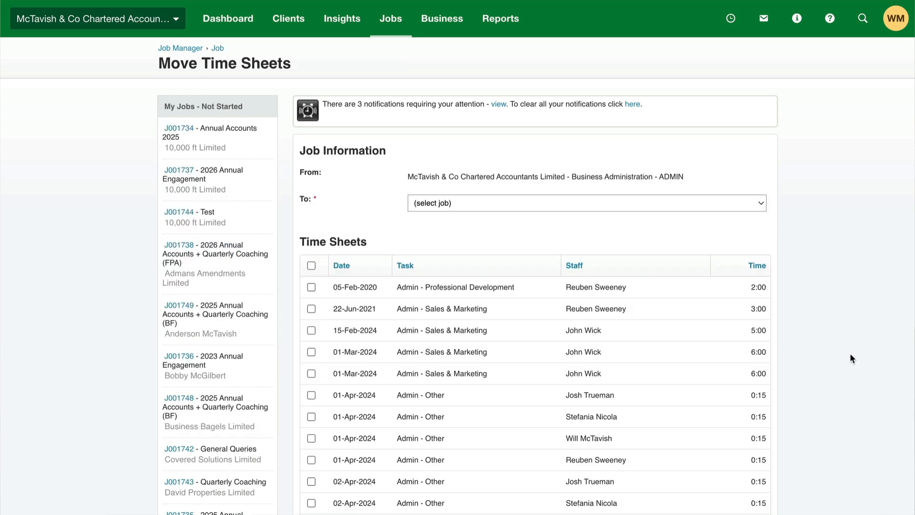
- Select all of the job's time sheets, set the Internal FY-26 job as their destination and continue to the task mapping
{"action": "left_click", "coordinate": [312, 266]}
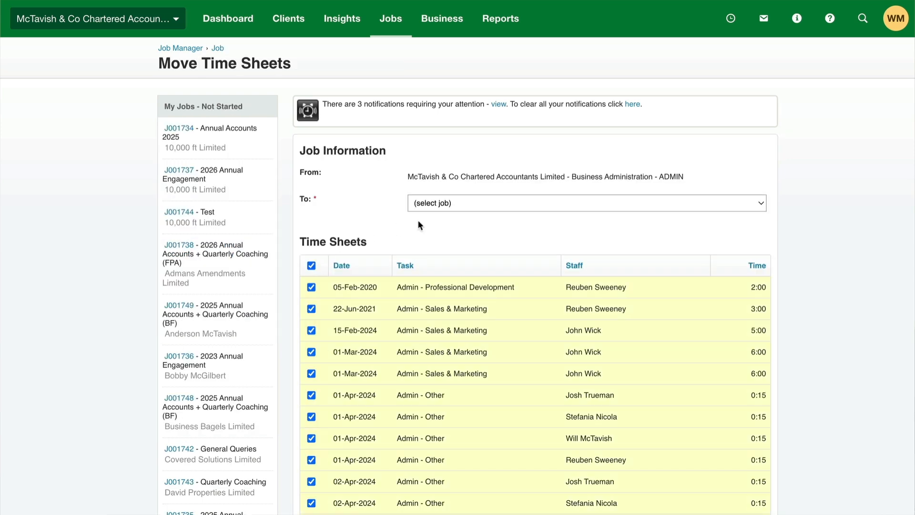
{"action": "left_click", "coordinate": [457, 207]}
{"action": "type", "text": "mc"}
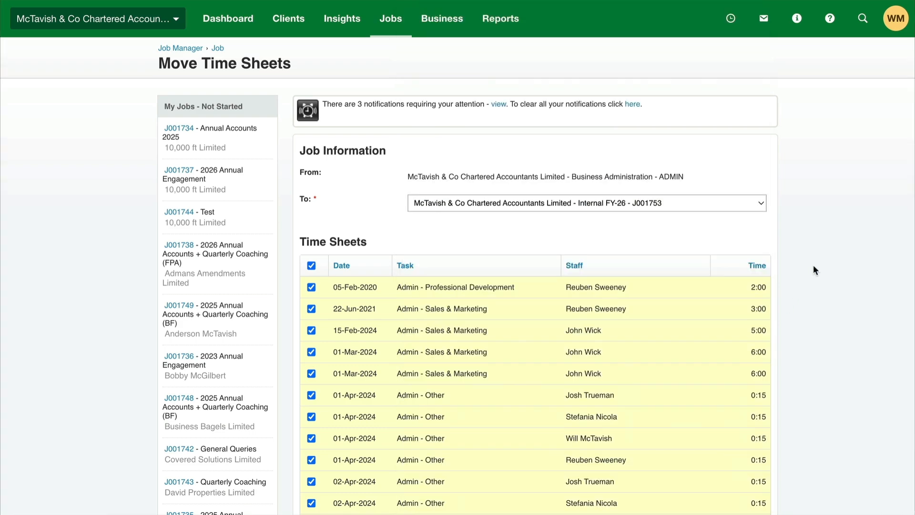
{"action": "scroll", "coordinate": [813, 270], "scroll_direction": "down", "scroll_amount": 20}
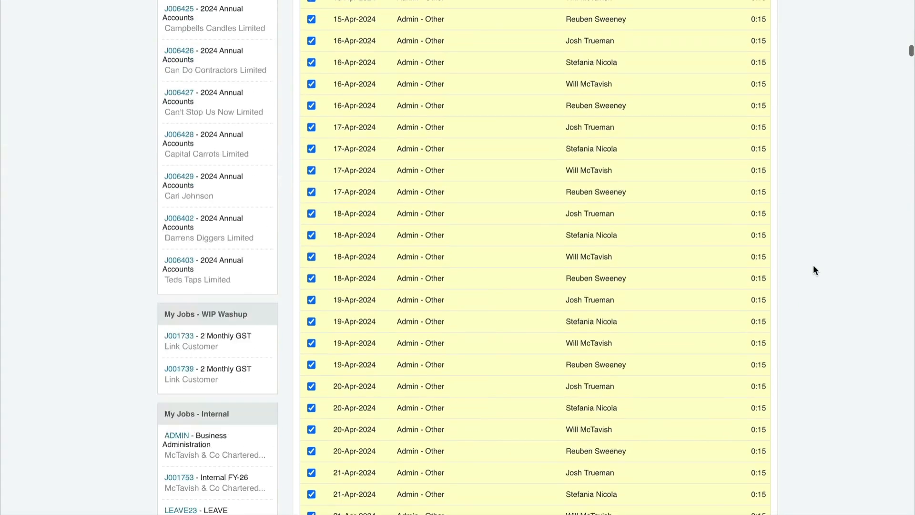
{"action": "scroll", "coordinate": [813, 267], "scroll_direction": "down", "scroll_amount": 20}
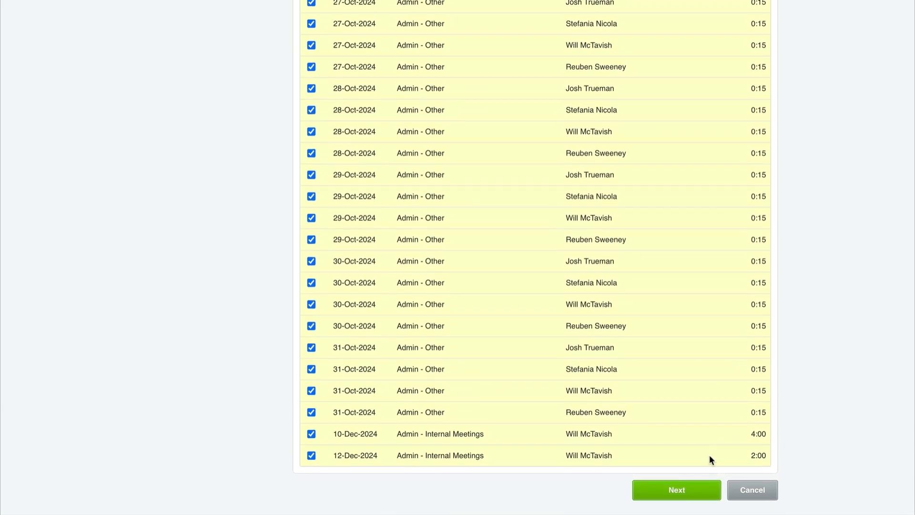
{"action": "left_click", "coordinate": [674, 491]}
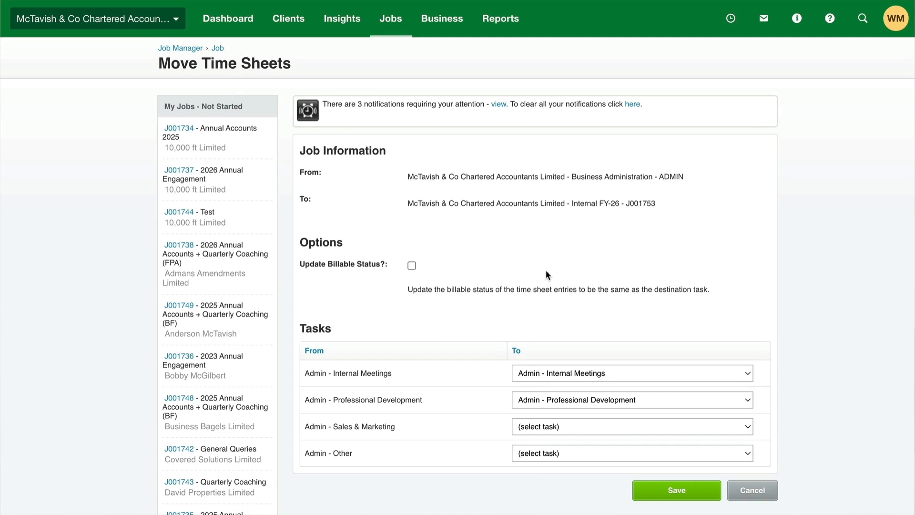
- Enable updating the billable status, map Admin - Sales & Marketing to Admin - Marketing and Admin - Other to Admin - General, and save the time sheet move
{"action": "left_click", "coordinate": [412, 266]}
{"action": "left_click", "coordinate": [540, 425]}
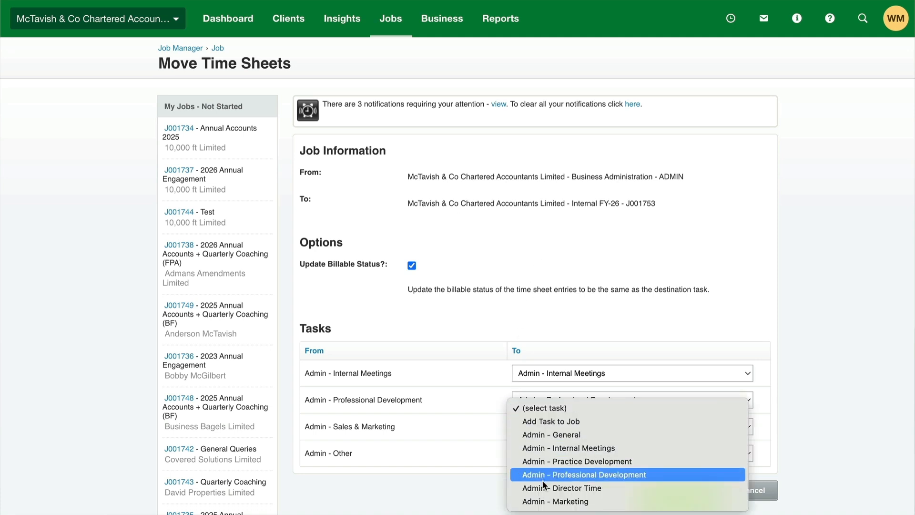
{"action": "left_click", "coordinate": [544, 501]}
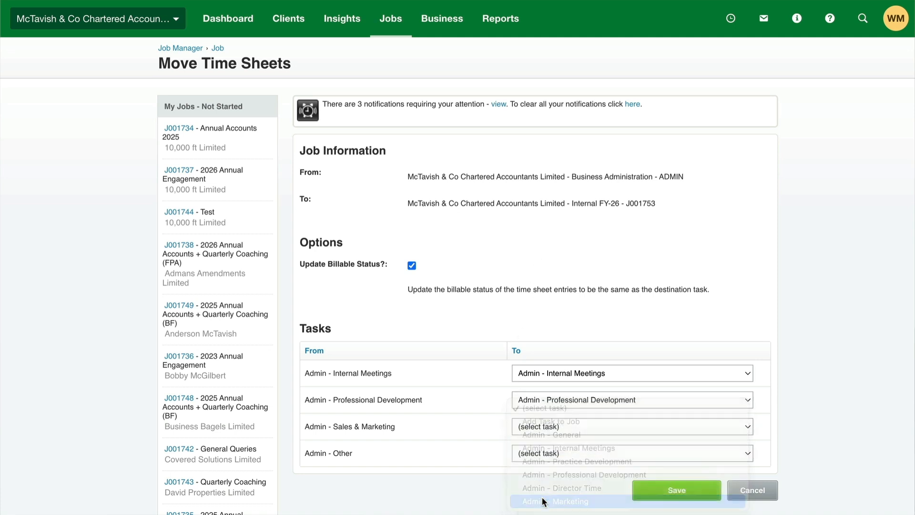
{"action": "left_click", "coordinate": [565, 450]}
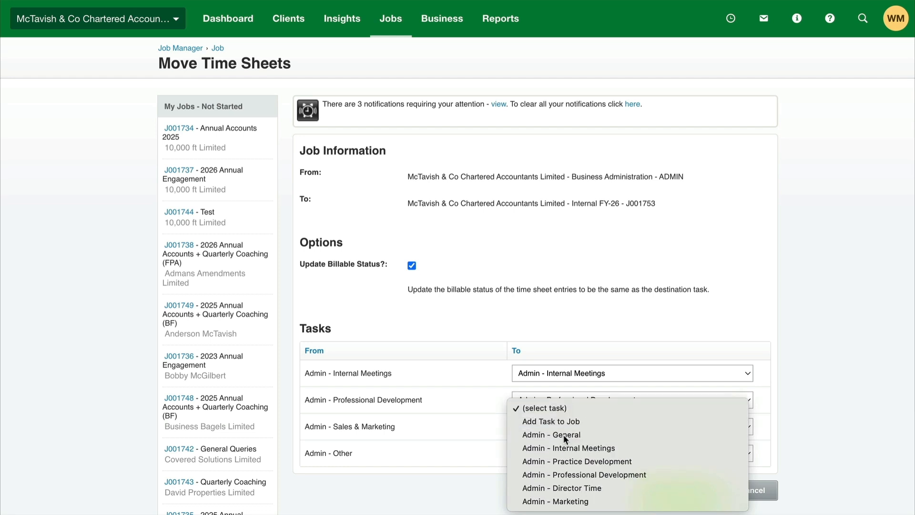
{"action": "left_click", "coordinate": [562, 375]}
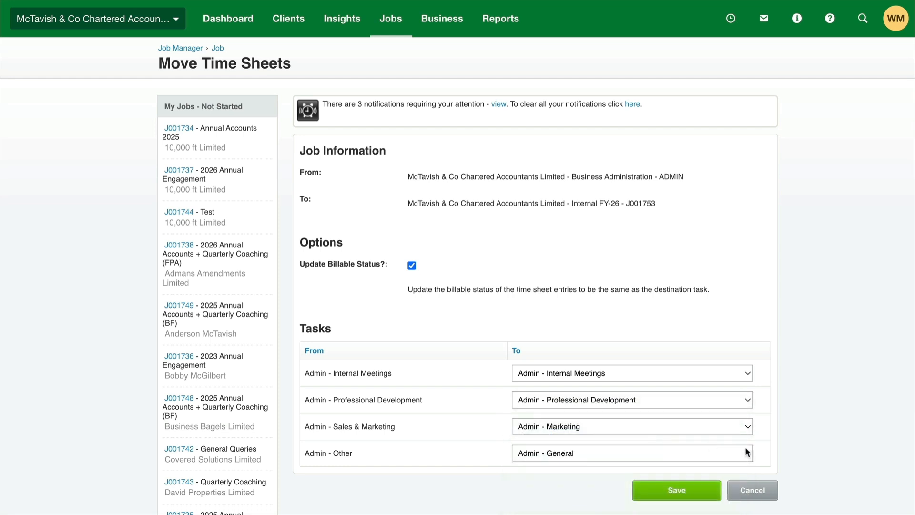
{"action": "left_click", "coordinate": [666, 491]}
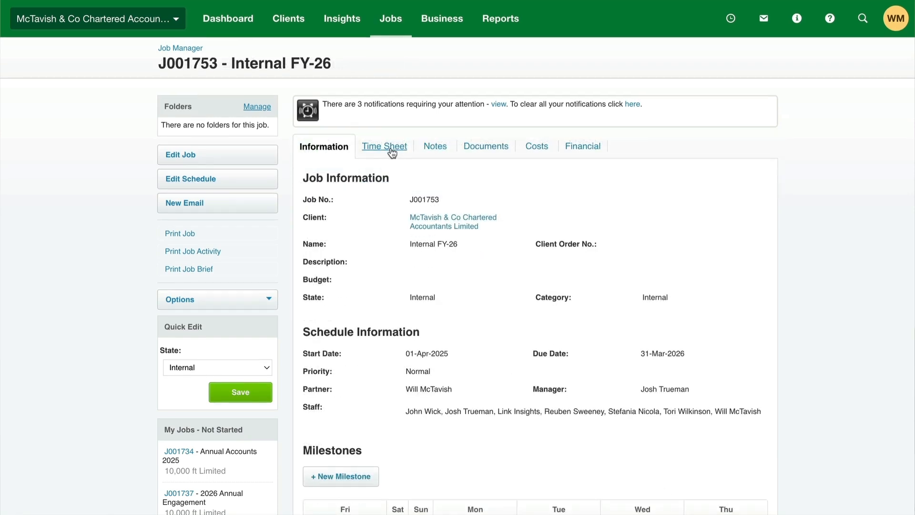
- Check the time sheet entries of the Internal FY-26 job and of the old ADMIN Business Administration job
{"action": "left_click", "coordinate": [387, 148]}
{"action": "scroll", "coordinate": [608, 260], "scroll_direction": "down", "scroll_amount": 2}
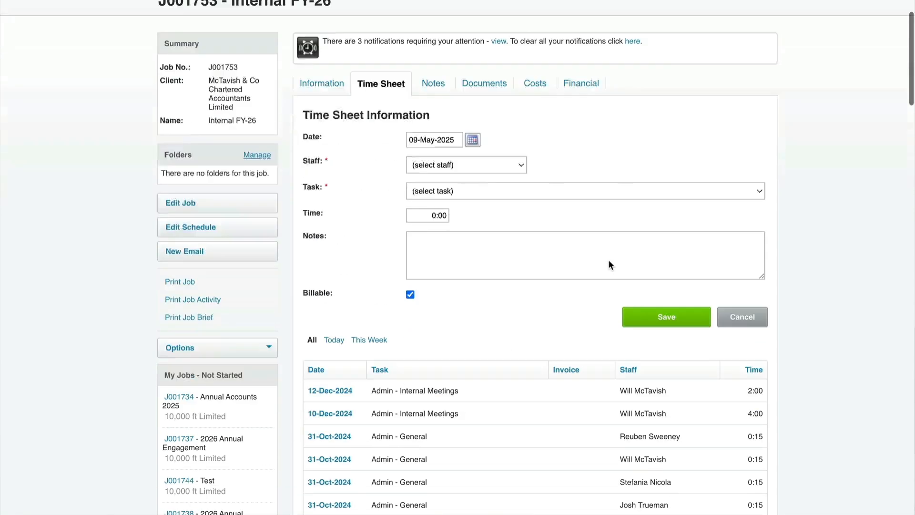
{"action": "scroll", "coordinate": [609, 263], "scroll_direction": "down", "scroll_amount": 8}
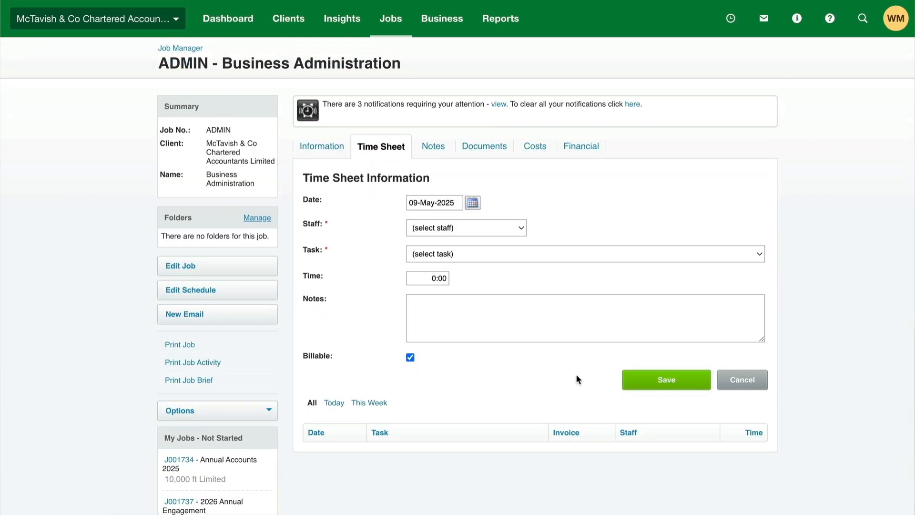
{"action": "scroll", "coordinate": [576, 374], "scroll_direction": "down", "scroll_amount": 3}
{"action": "scroll", "coordinate": [576, 373], "scroll_direction": "up", "scroll_amount": 2}
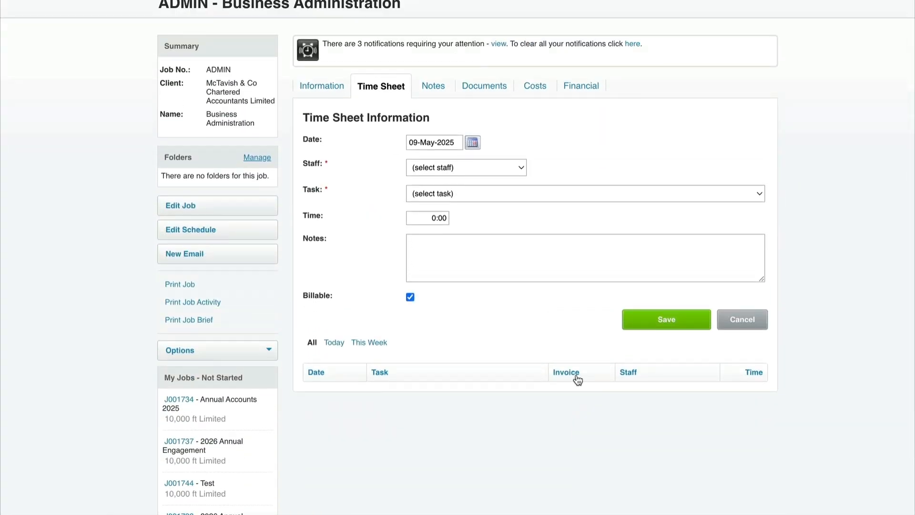
- Return to the ADMIN Business Administration job's general information and choose Cancelled as its state
{"action": "left_click", "coordinate": [310, 86]}
{"action": "left_click", "coordinate": [247, 367]}
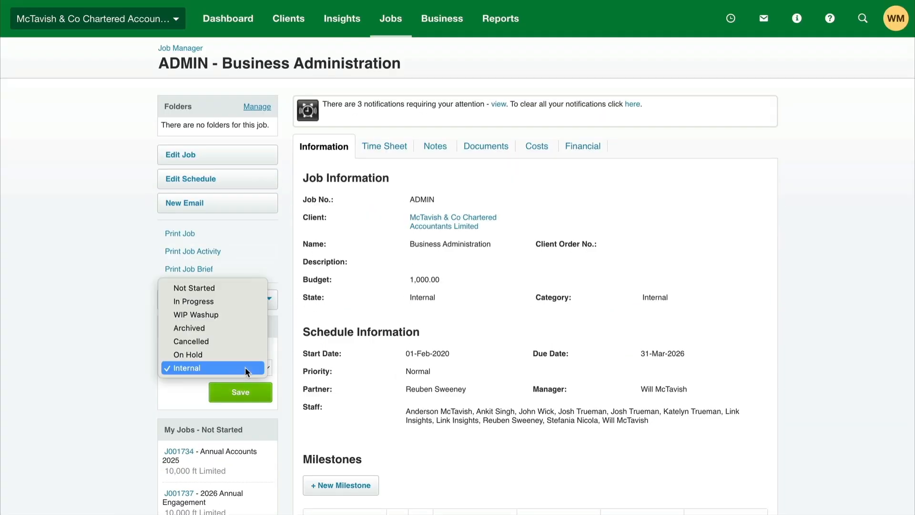
{"action": "left_click", "coordinate": [225, 342]}
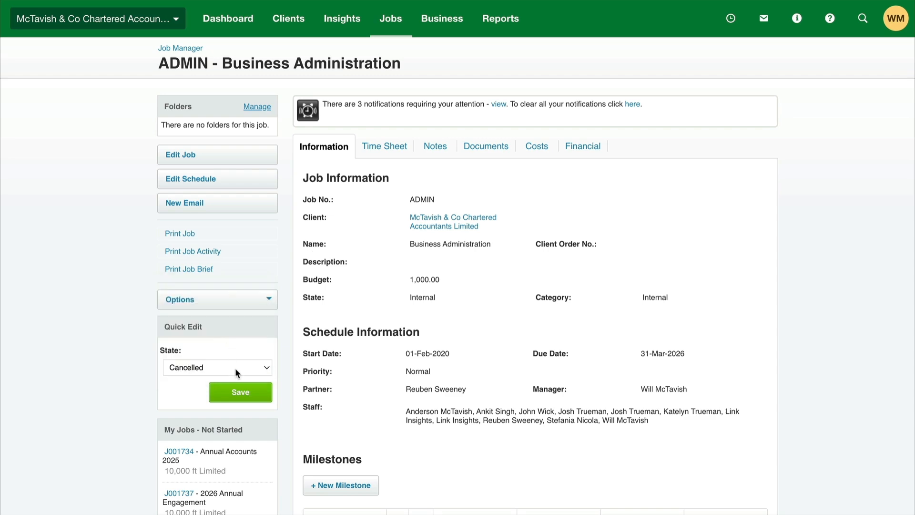